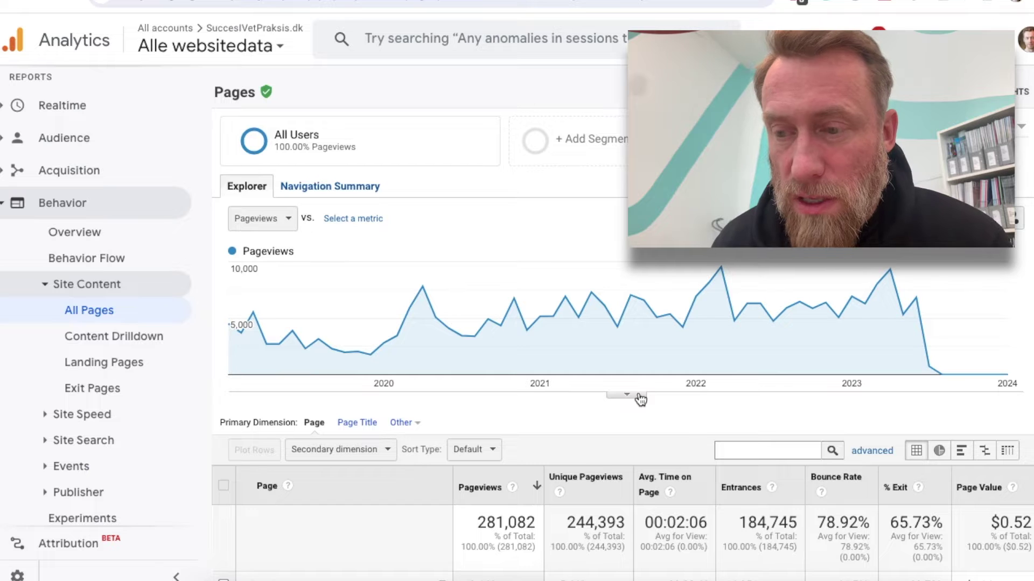
# Scroll the All Pages table, then switch to the GA4 property's Engagement › Landing page report.
pyautogui.scroll(-6, 532, 431)
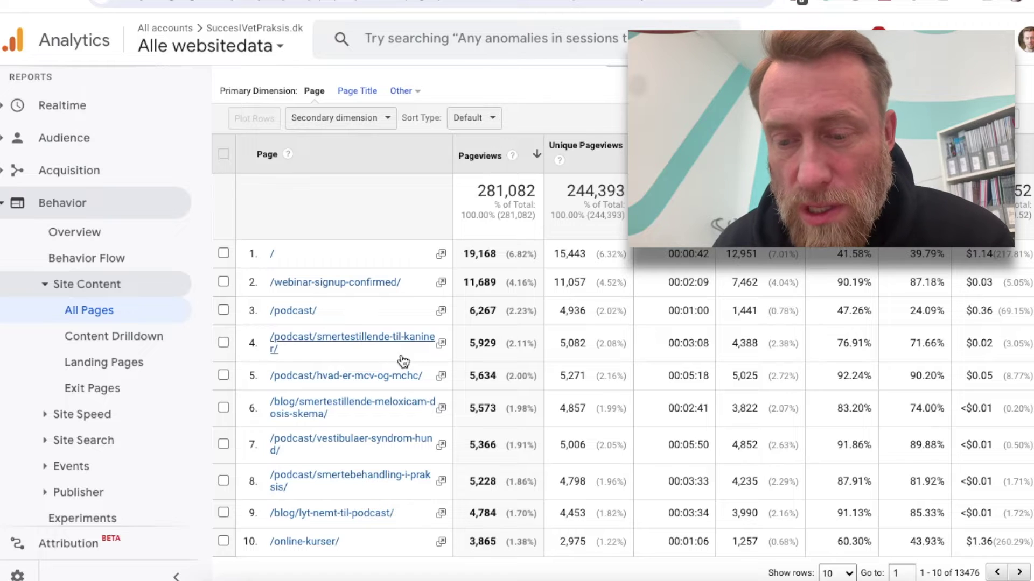
pyautogui.click(361, 444)
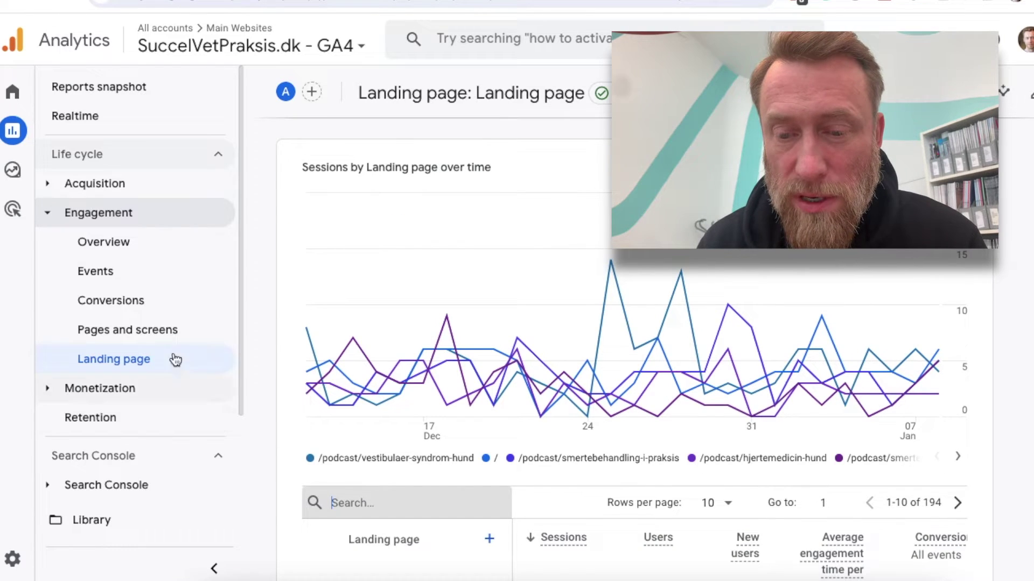
# Open Engagement › Pages and screens and browse its views across 249 page paths.
pyautogui.click(159, 341)
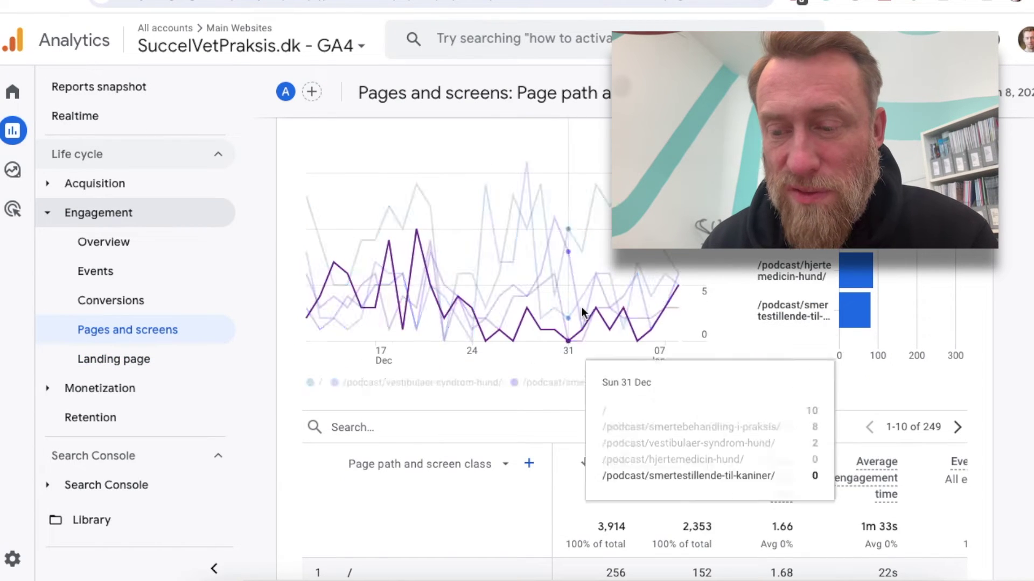
pyautogui.scroll(-2, 494, 426)
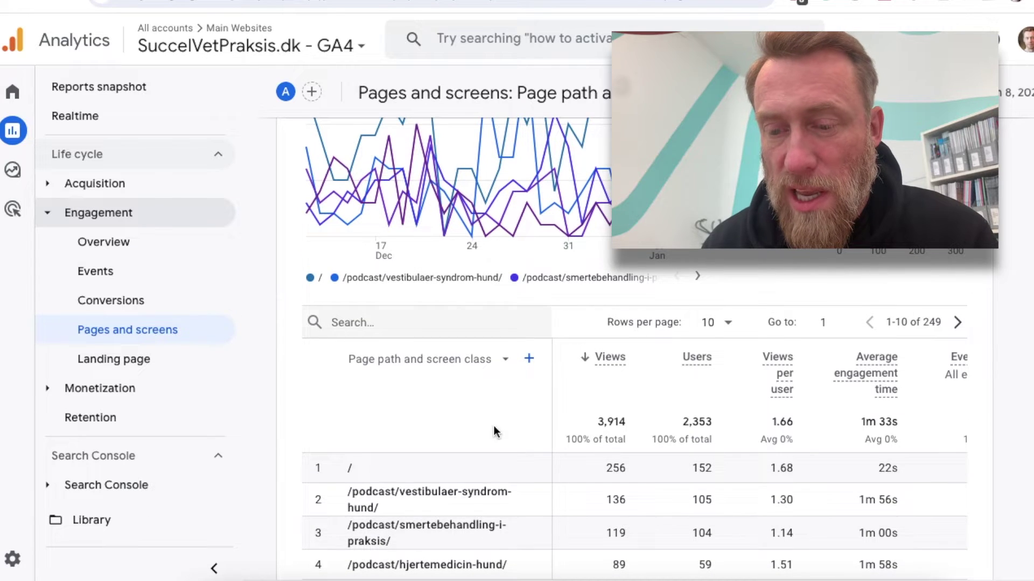
pyautogui.scroll(-2, 452, 399)
pyautogui.scroll(-1, 464, 386)
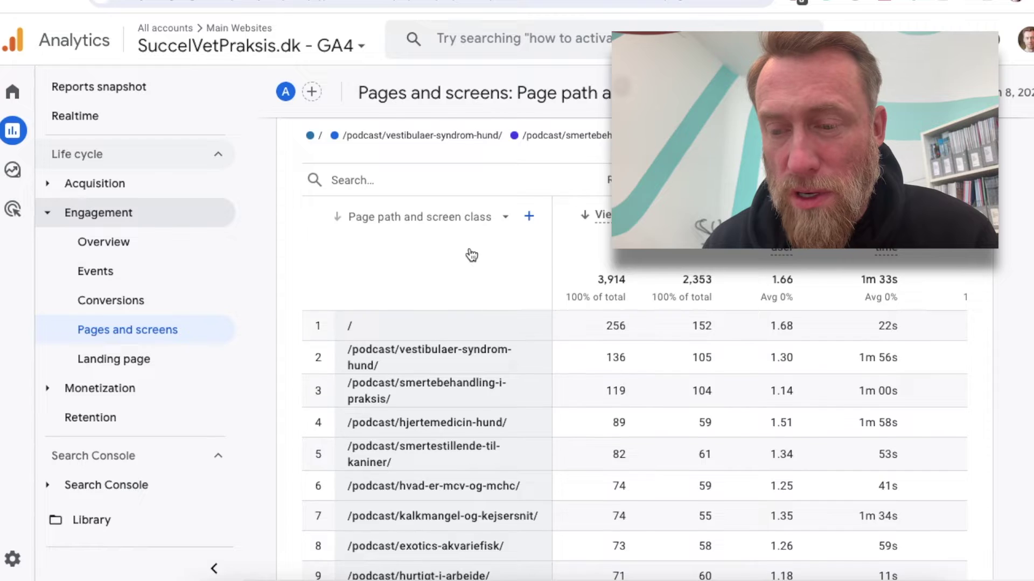
pyautogui.scroll(4, 461, 337)
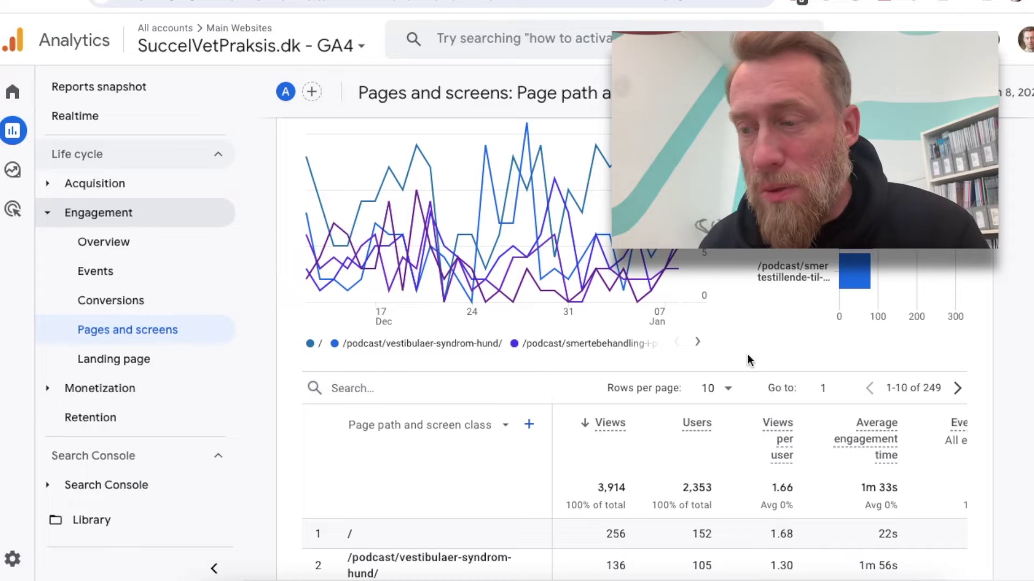
pyautogui.scroll(1, 906, 315)
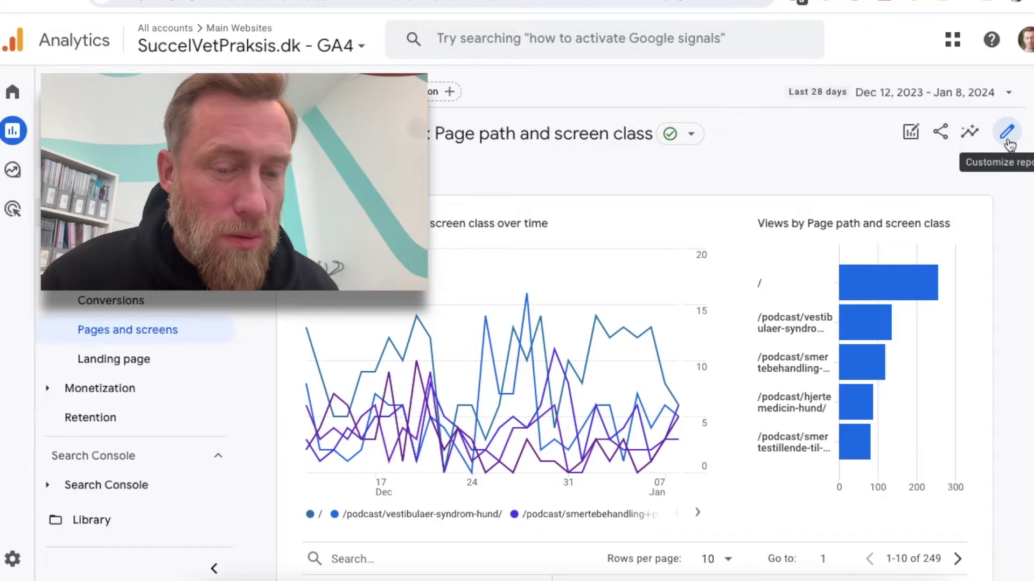
# Open the Customize report panel for Pages and screens.
pyautogui.click(1009, 141)
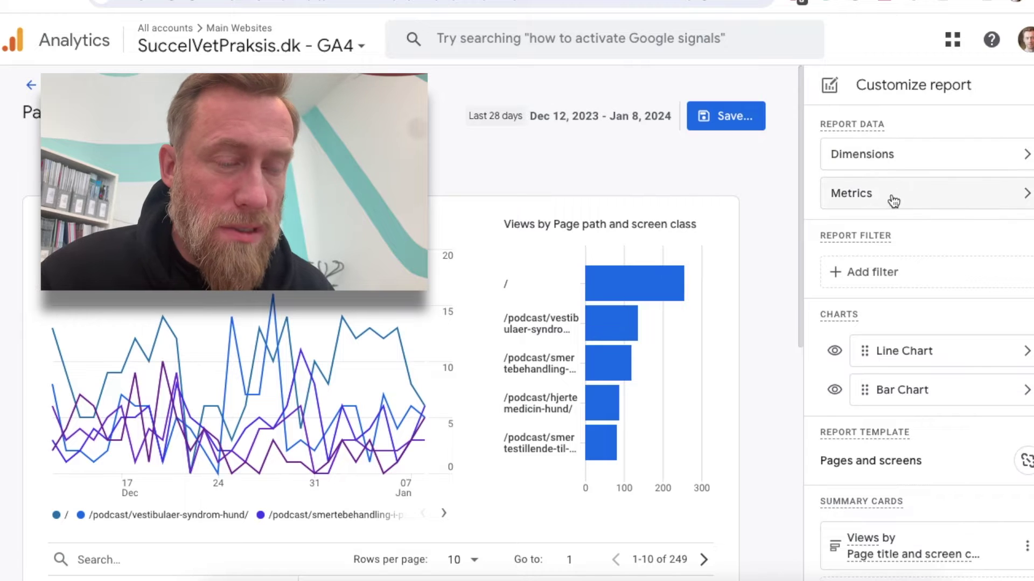
# Add a report filter on Page path and screen class with match type 'contains'.
pyautogui.click(912, 279)
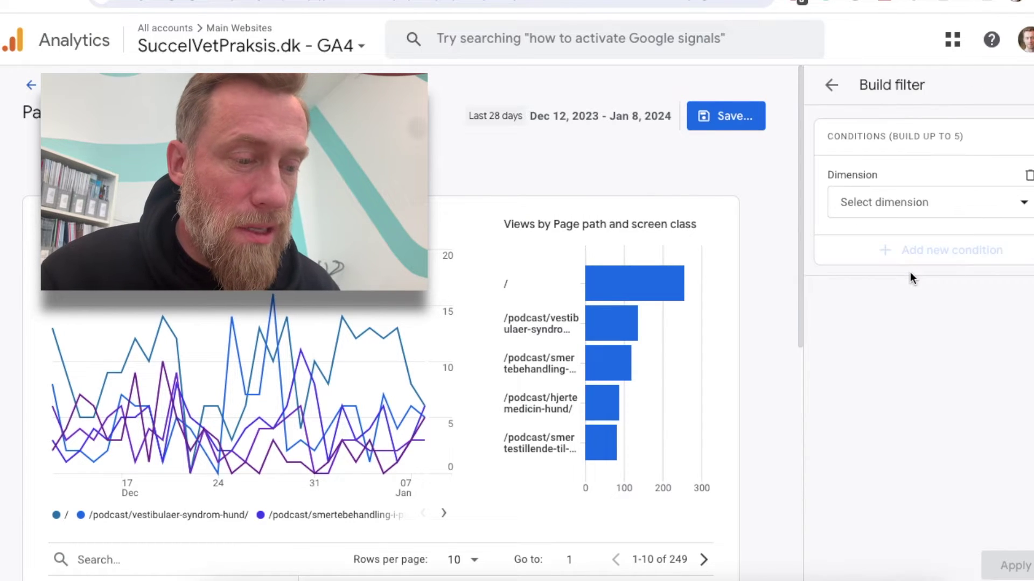
pyautogui.click(904, 204)
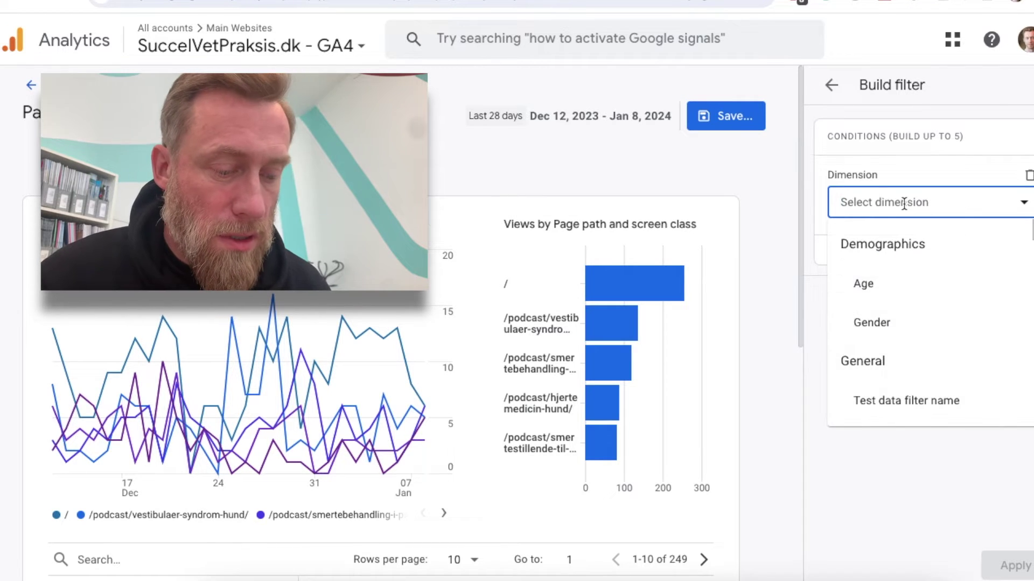
pyautogui.write('path')
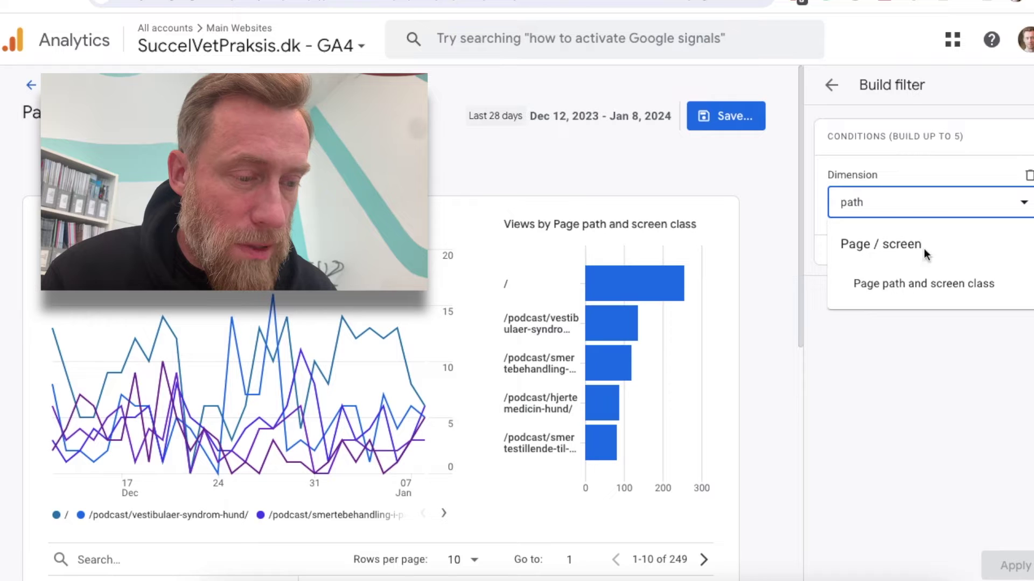
pyautogui.click(896, 284)
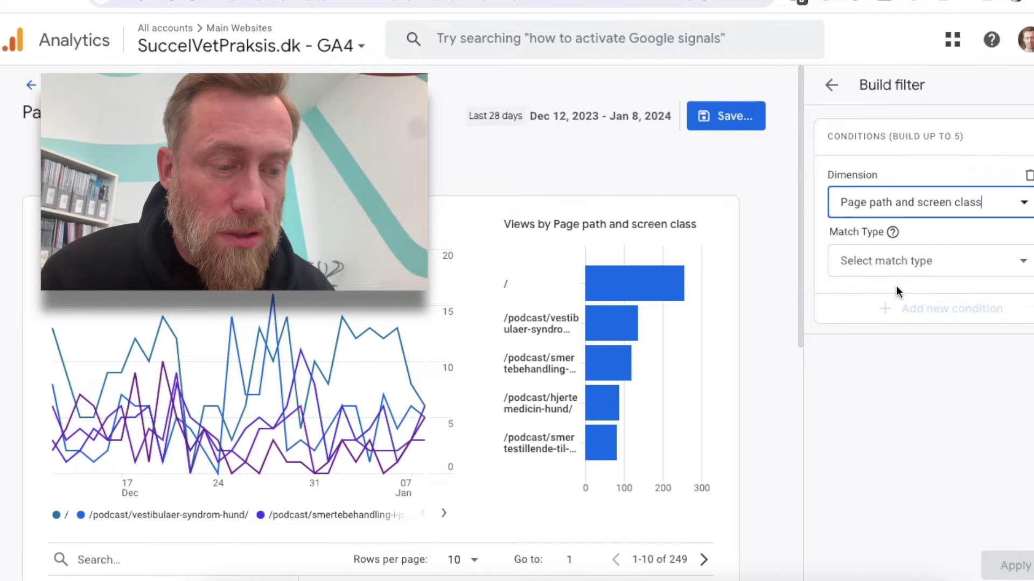
pyautogui.click(890, 260)
pyautogui.click(915, 338)
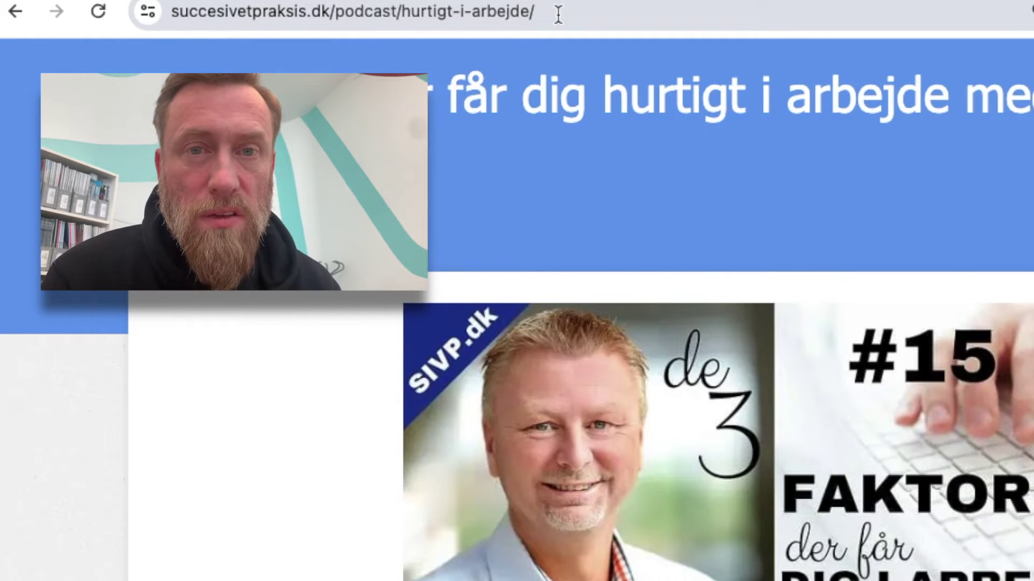
# Copy 'hurtigt-i-arbejde' from the podcast page's URL and return to the GA4 filter.
pyautogui.click(630, 7)
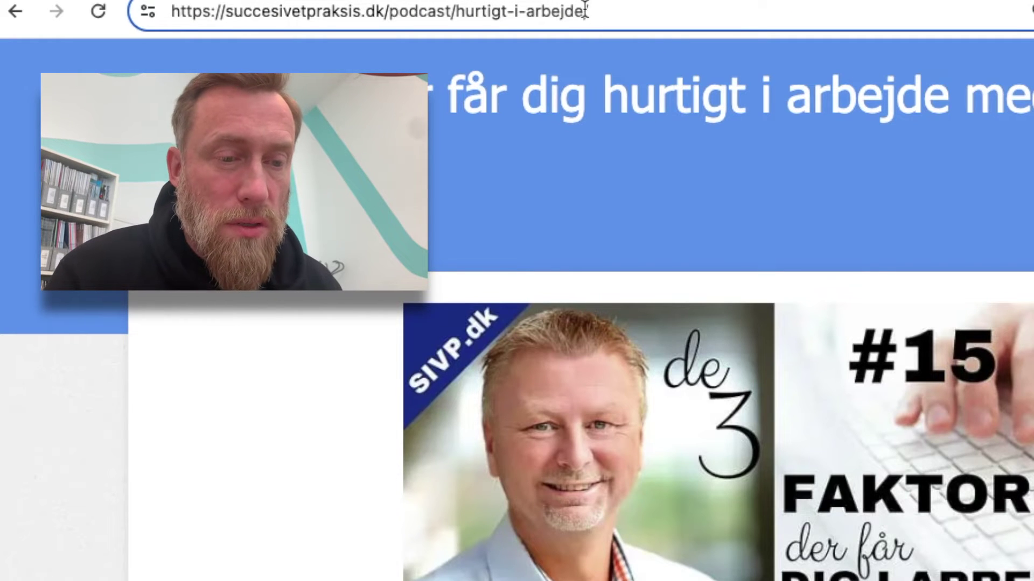
pyautogui.moveTo(557, 9); pyautogui.dragTo(451, 12)
pyautogui.hotkey('ctrl', 'c')
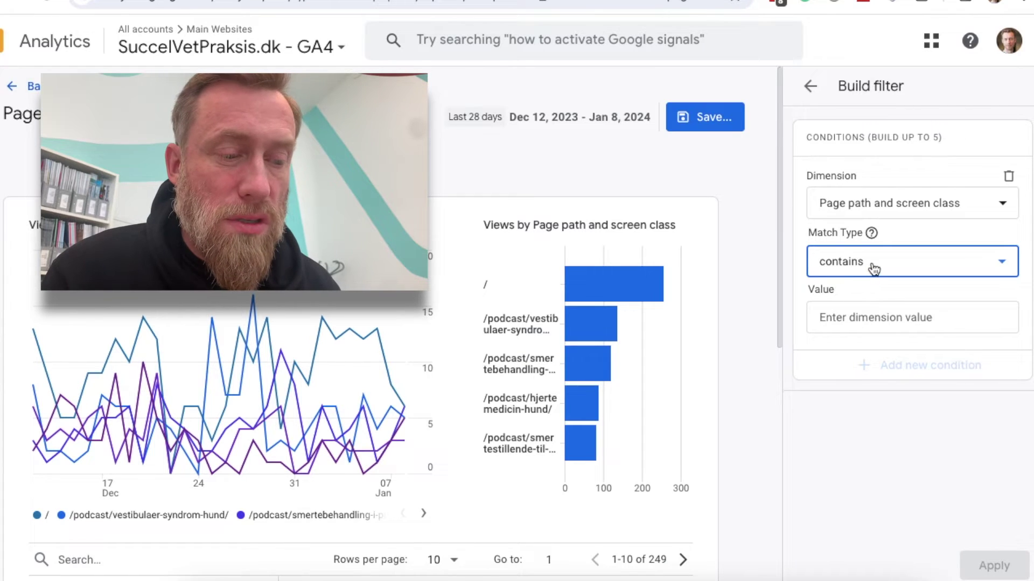
pyautogui.click(873, 270)
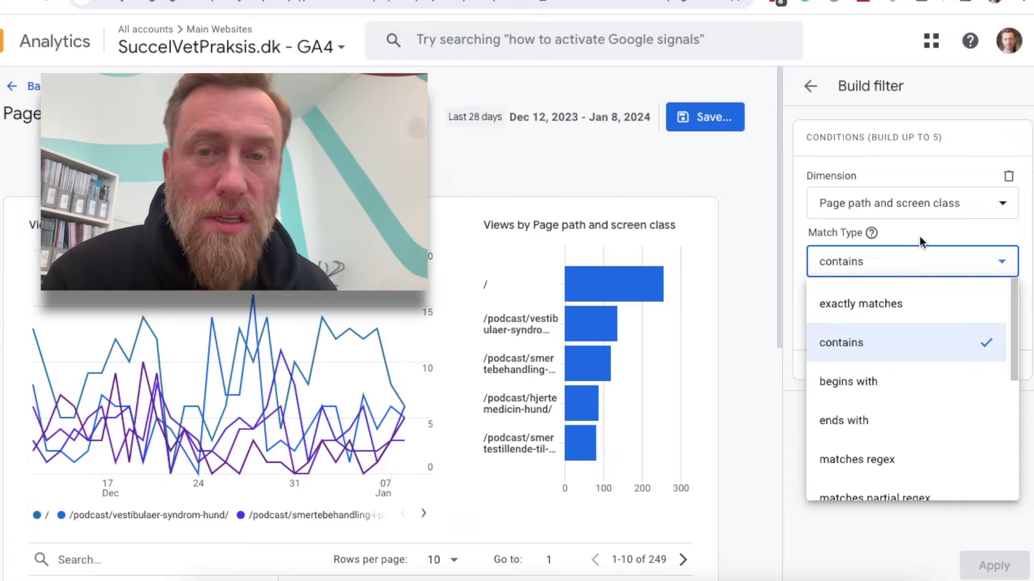
# Paste 'hurtigt-i-arbejde' as the contains value and apply the filter.
pyautogui.click(896, 261)
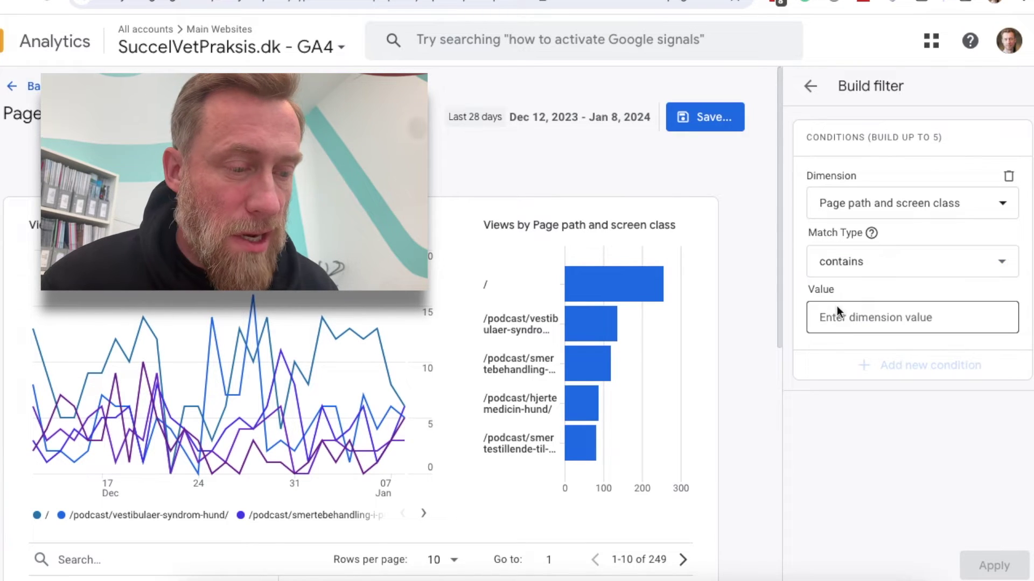
pyautogui.hotkey('ctrl', 'v')
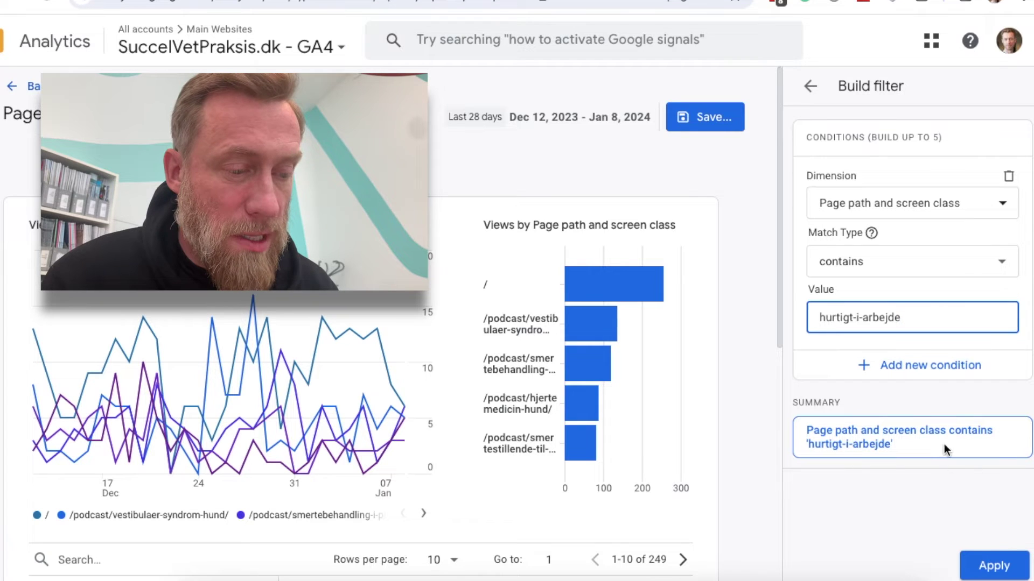
pyautogui.click(989, 565)
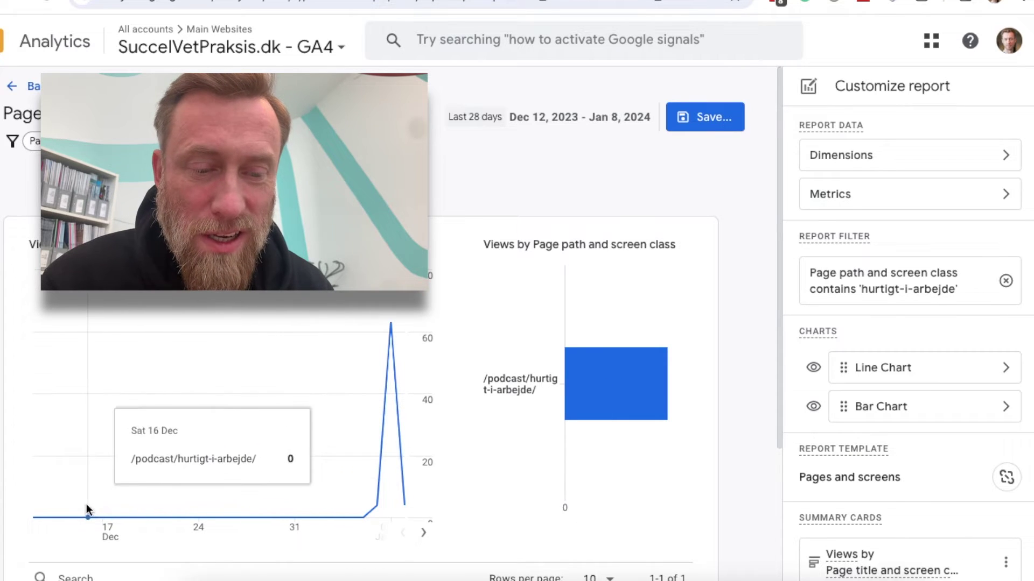
# Check the filtered /podcast/hurtigt-i-arbejde/ rows, then delete the page path filter.
pyautogui.scroll(-2, 236, 471)
pyautogui.scroll(-2, 235, 476)
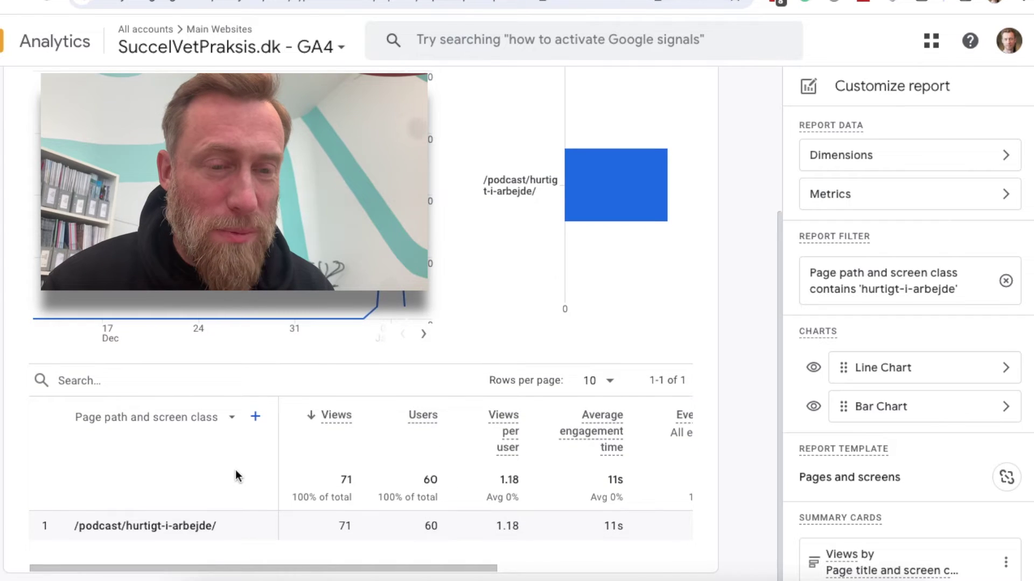
pyautogui.scroll(4, 237, 475)
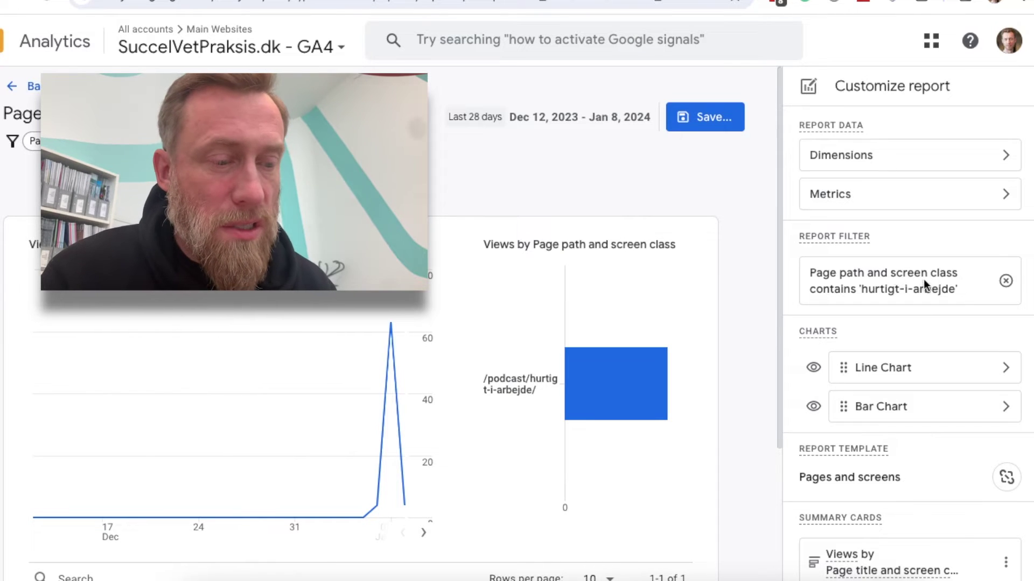
pyautogui.click(1006, 281)
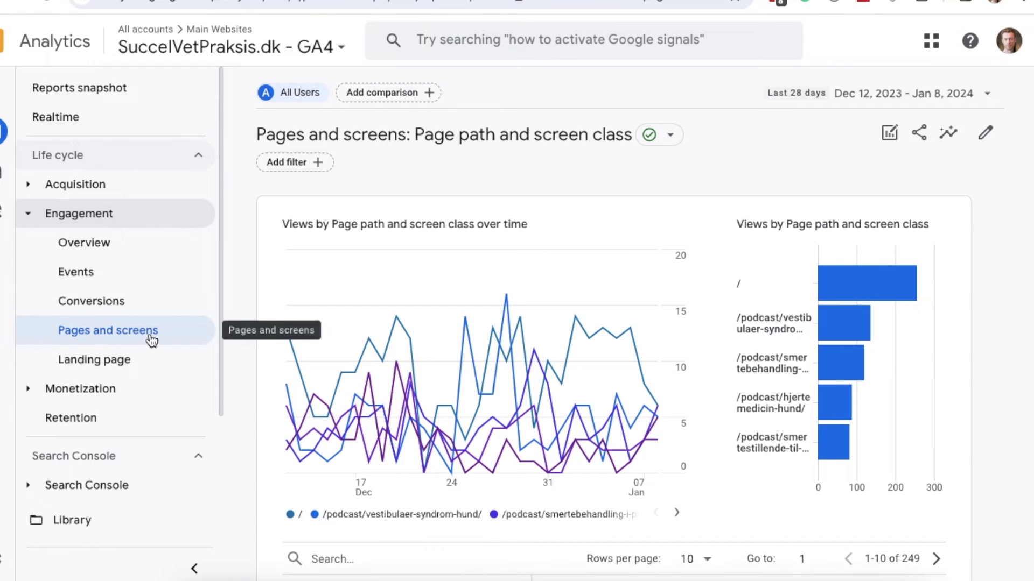
# Open Acquisition › Traffic acquisition and its Customize report panel.
pyautogui.click(30, 186)
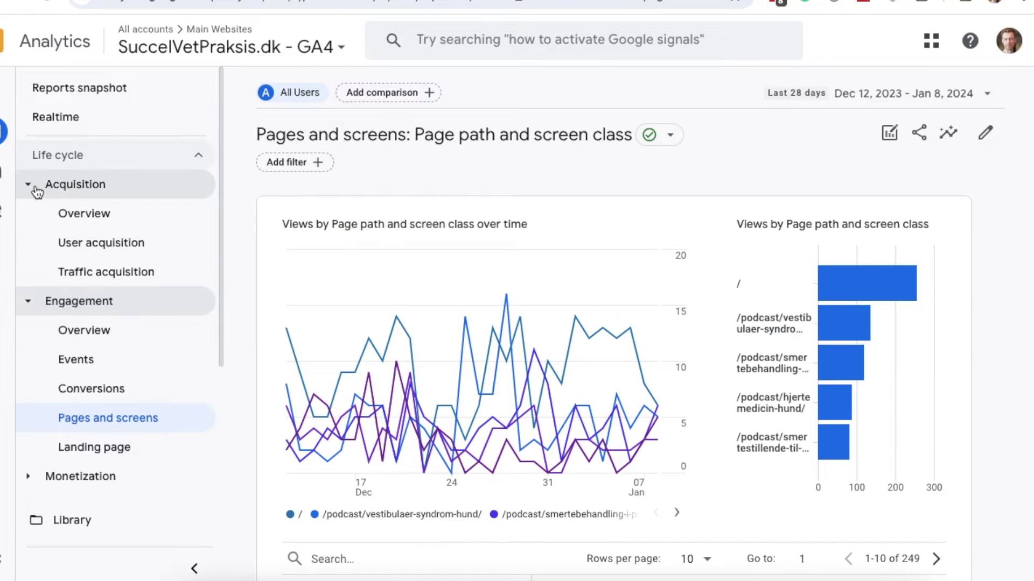
pyautogui.click(132, 279)
pyautogui.click(986, 134)
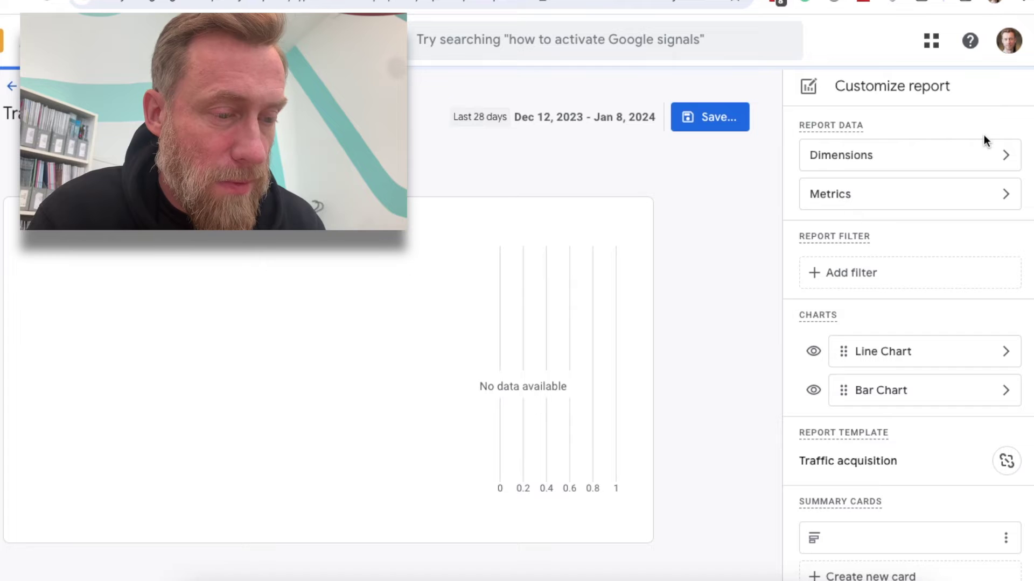
# Add a filter: Page path and screen class contains 'hurtigt-i-arbejde'.
pyautogui.click(852, 274)
pyautogui.click(872, 202)
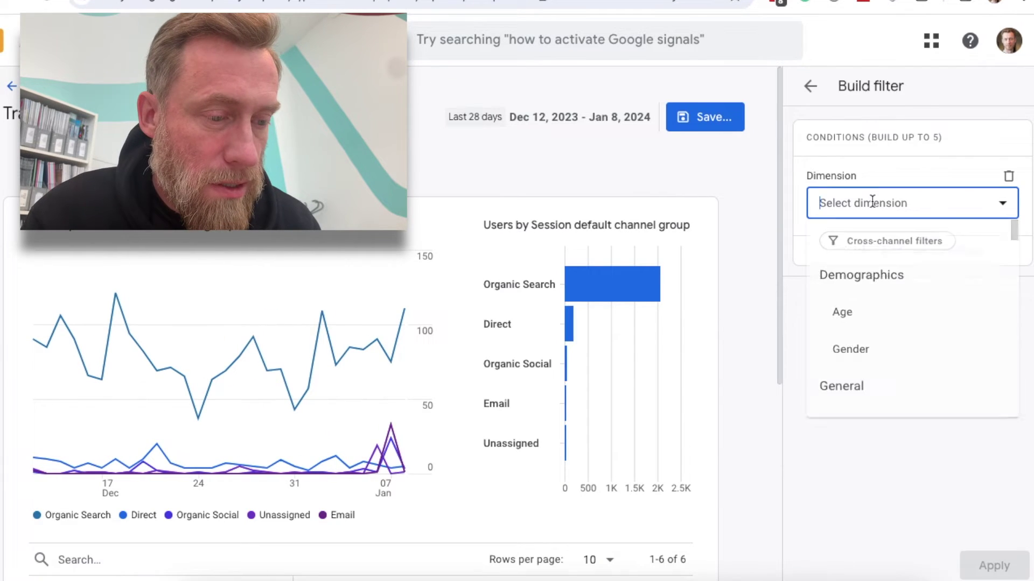
pyautogui.write('path')
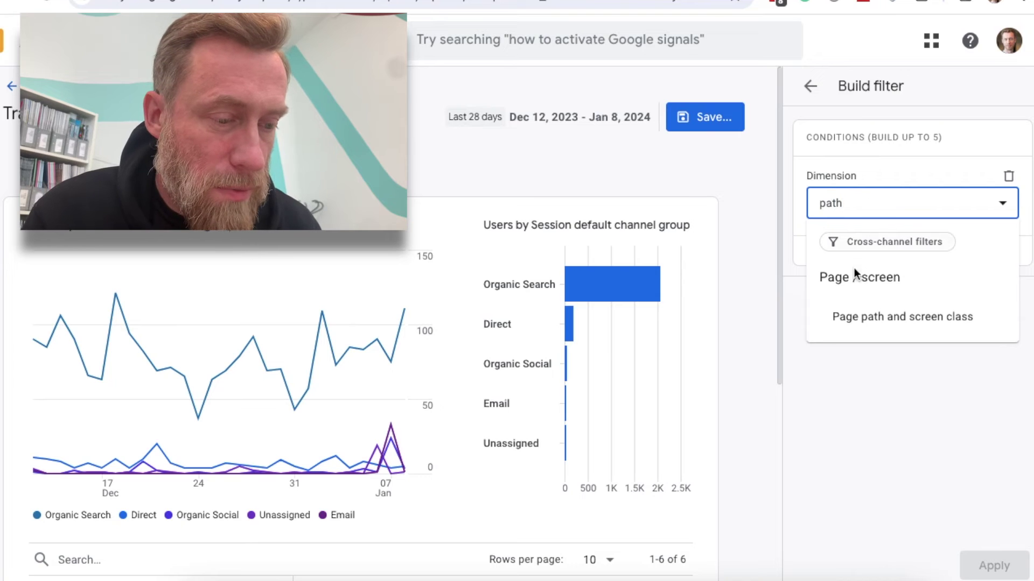
pyautogui.click(879, 318)
pyautogui.click(873, 262)
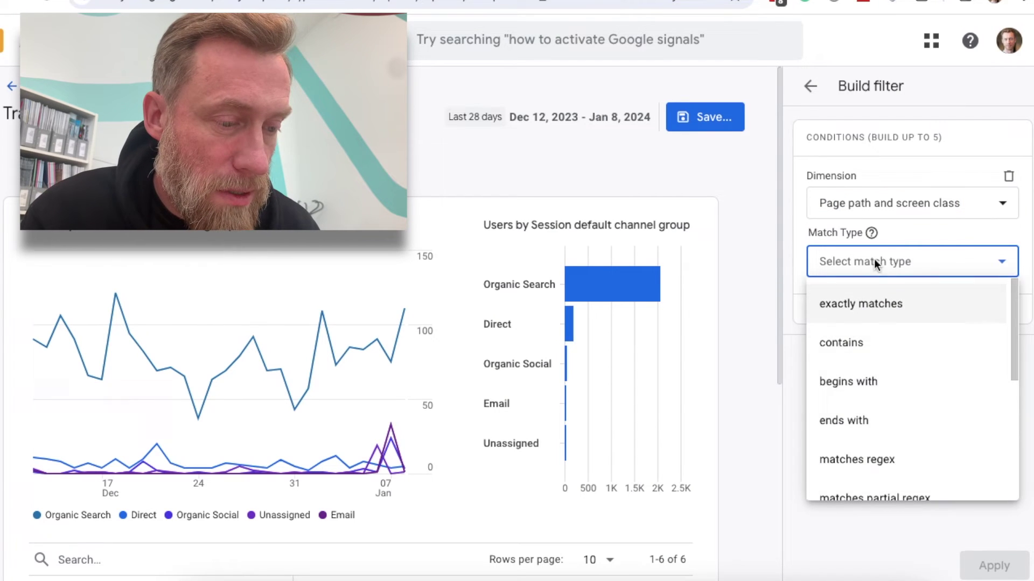
pyautogui.click(835, 345)
pyautogui.click(857, 323)
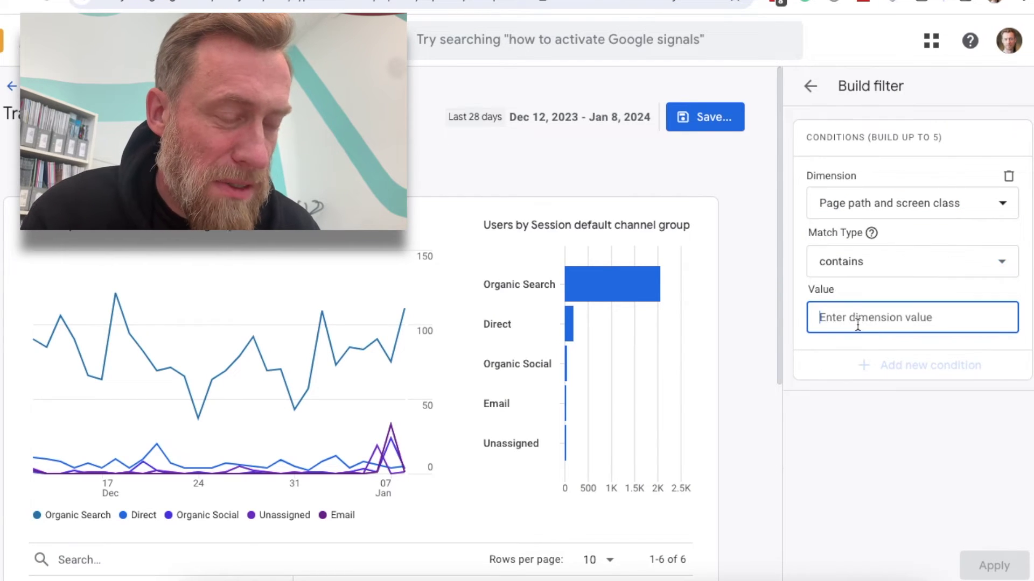
pyautogui.hotkey('ctrl', 'v')
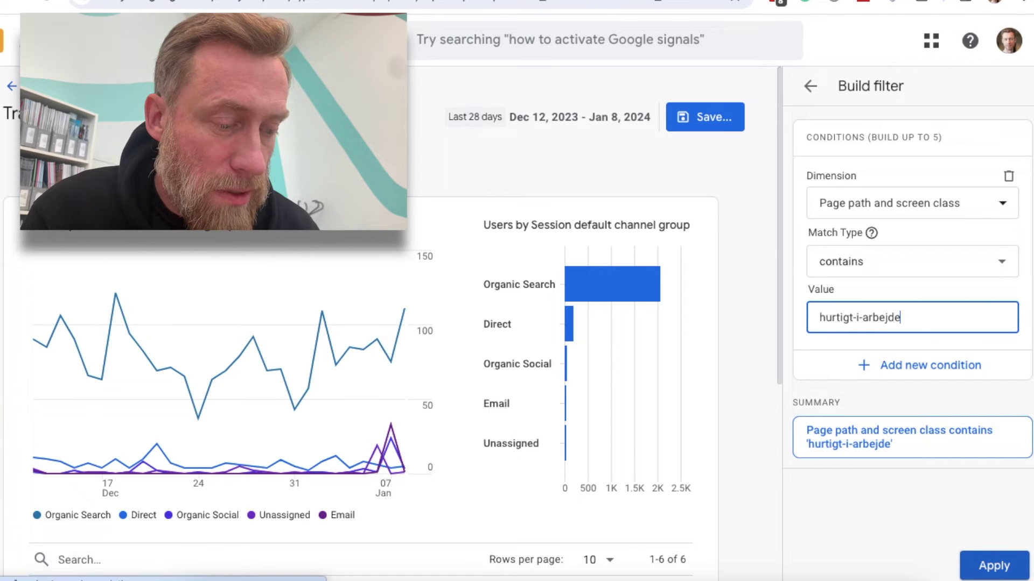
pyautogui.press('Return')
pyautogui.scroll(-5, 476, 503)
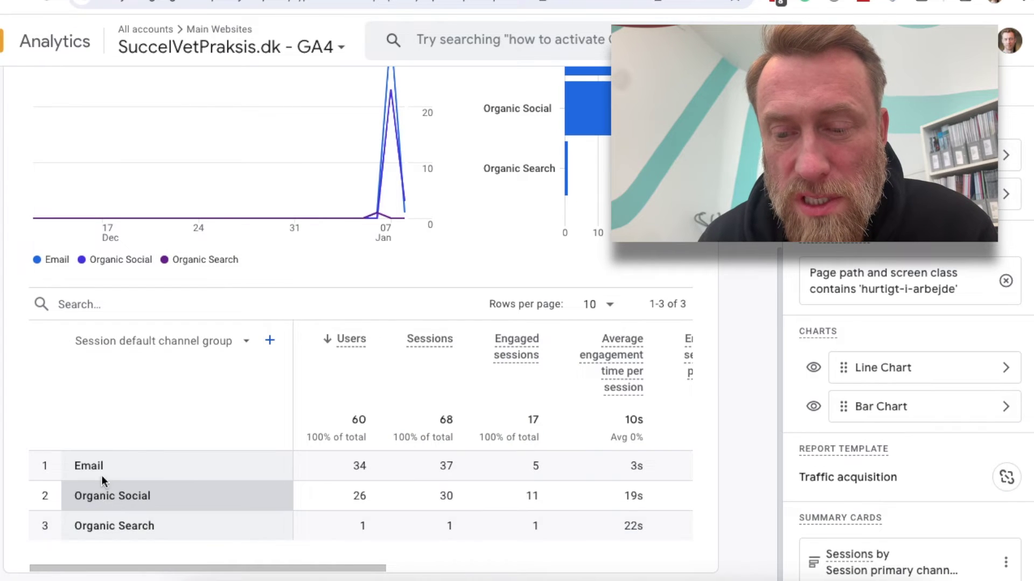
# Switch the table dimension to Session source / medium (email / broadcast 34, social / facebook 25).
pyautogui.click(157, 349)
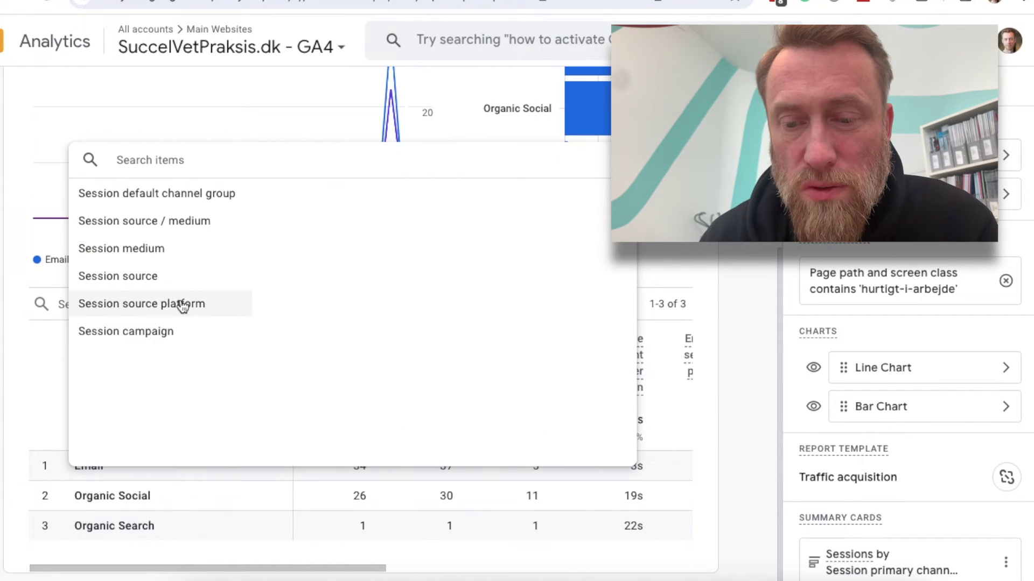
pyautogui.click(186, 230)
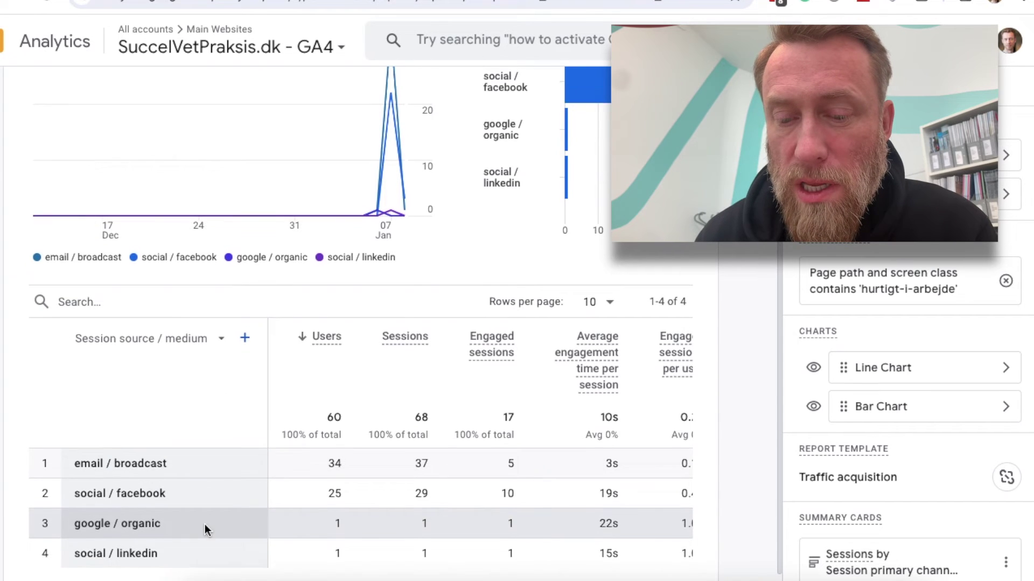
pyautogui.scroll(-1, 204, 524)
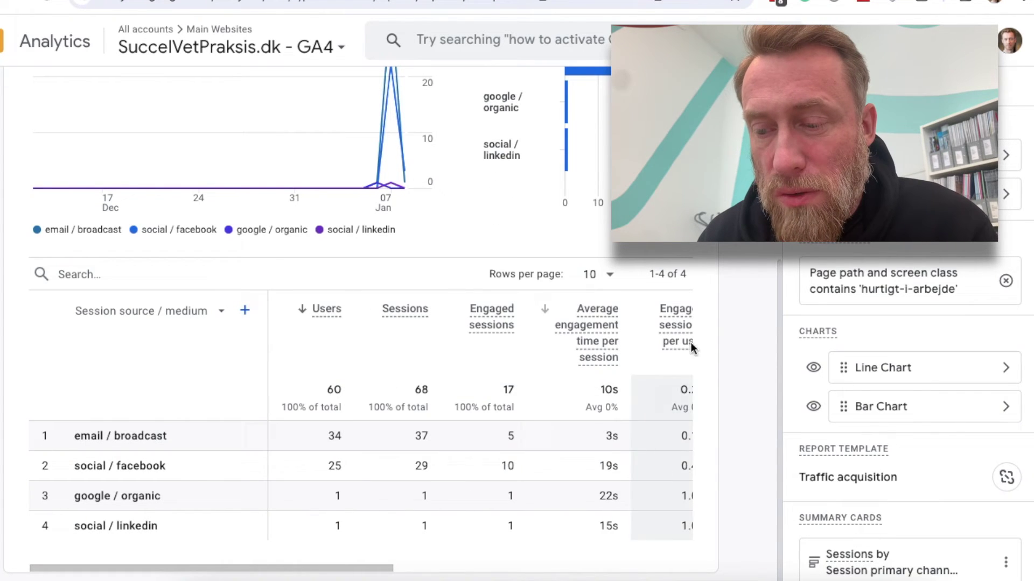
pyautogui.scroll(-1, 956, 404)
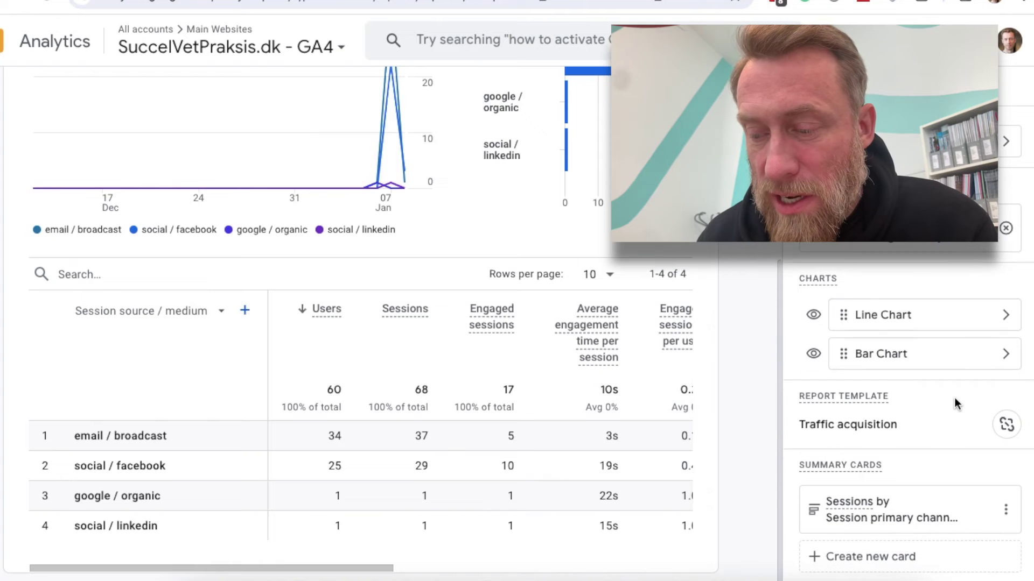
# Reorder the report metrics so Conversions, then Engaged sessions, follow Users.
pyautogui.scroll(1, 915, 269)
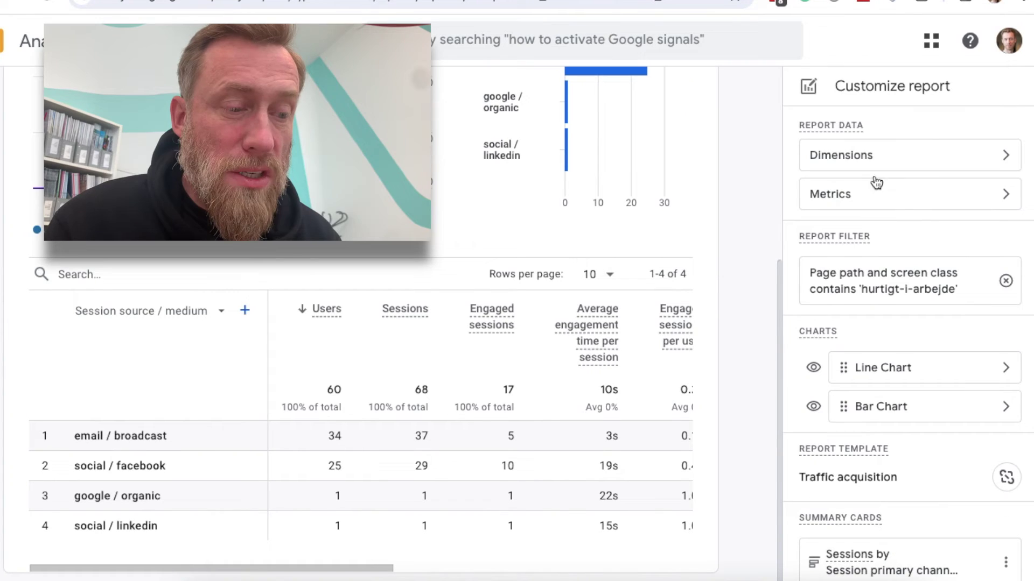
pyautogui.click(897, 204)
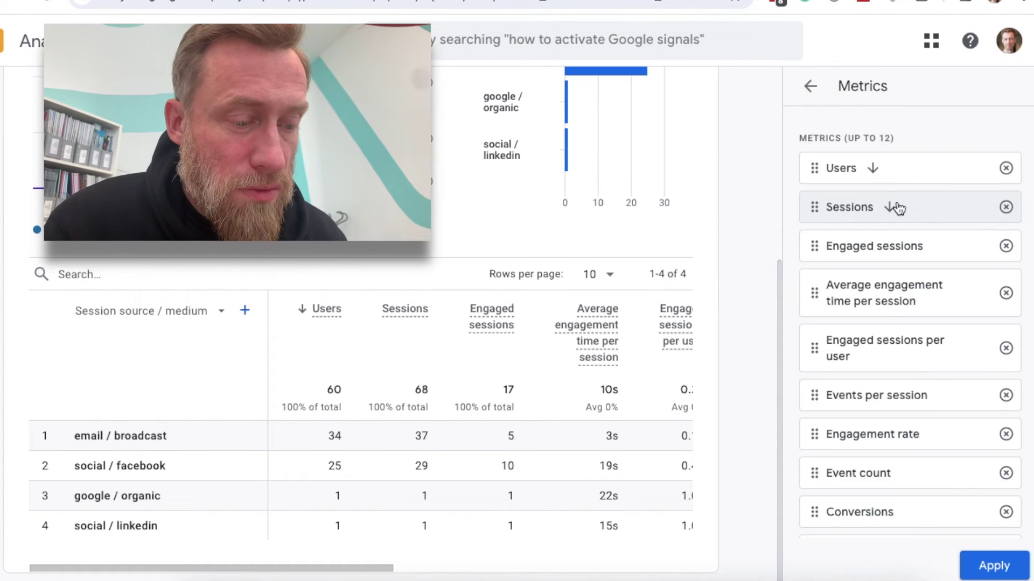
pyautogui.moveTo(816, 505); pyautogui.dragTo(802, 203)
pyautogui.moveTo(812, 281); pyautogui.dragTo(815, 235)
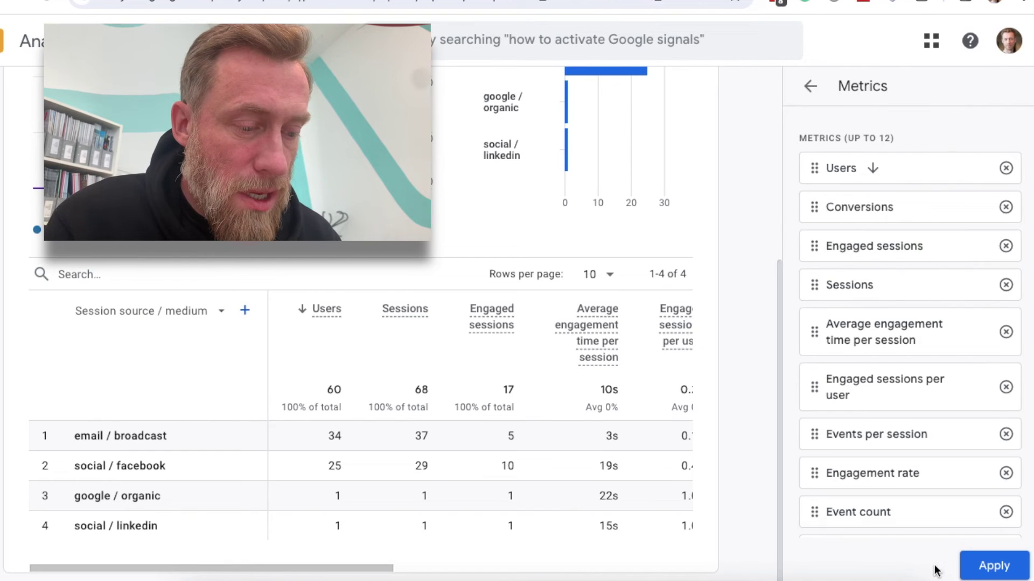
pyautogui.scroll(-2, 939, 300)
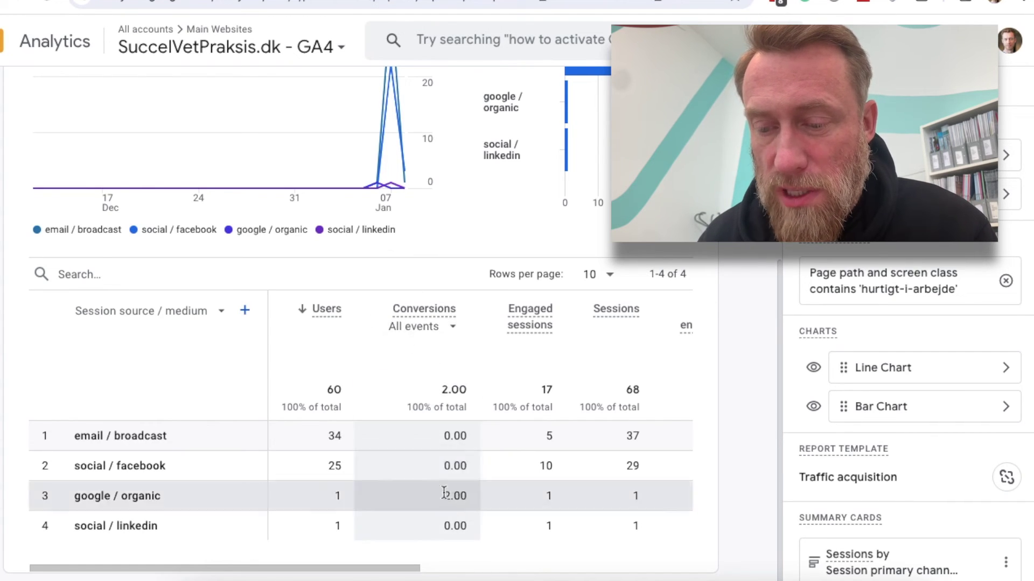
# Limit the Conversions column from All events to email_list_sign_up, leaving 0.00 for every source / medium.
pyautogui.click(440, 330)
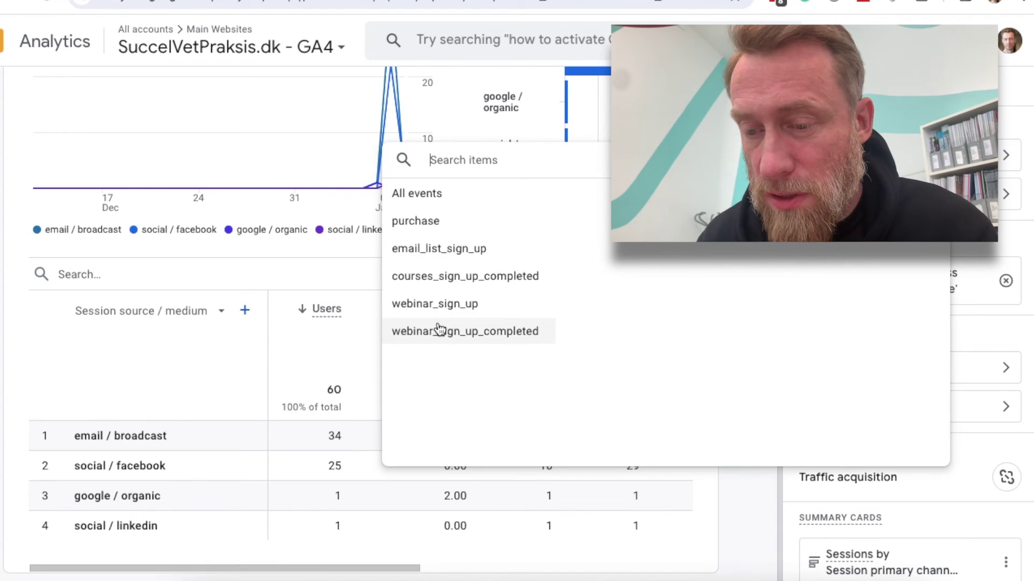
pyautogui.click(472, 249)
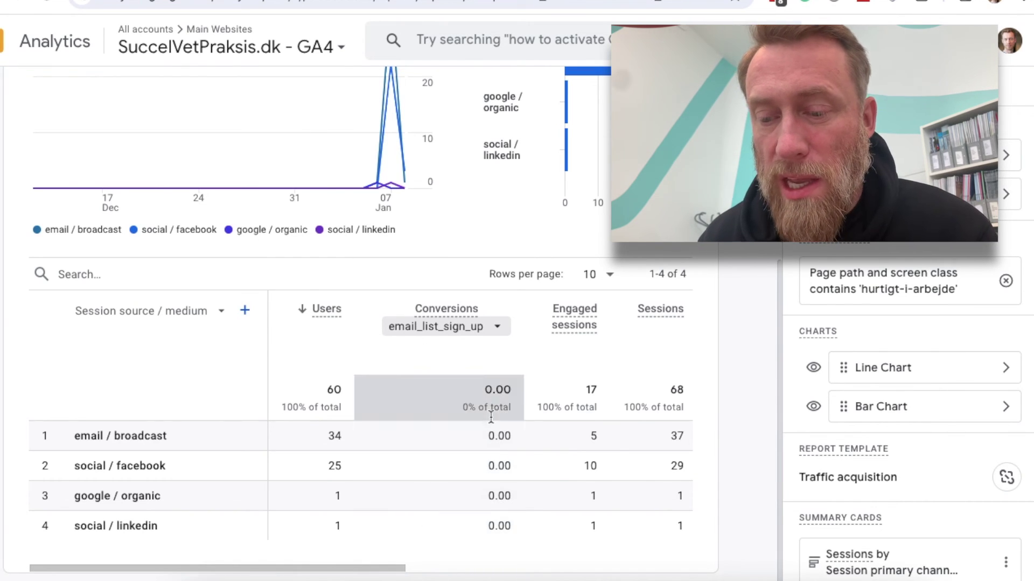
pyautogui.scroll(2, 495, 375)
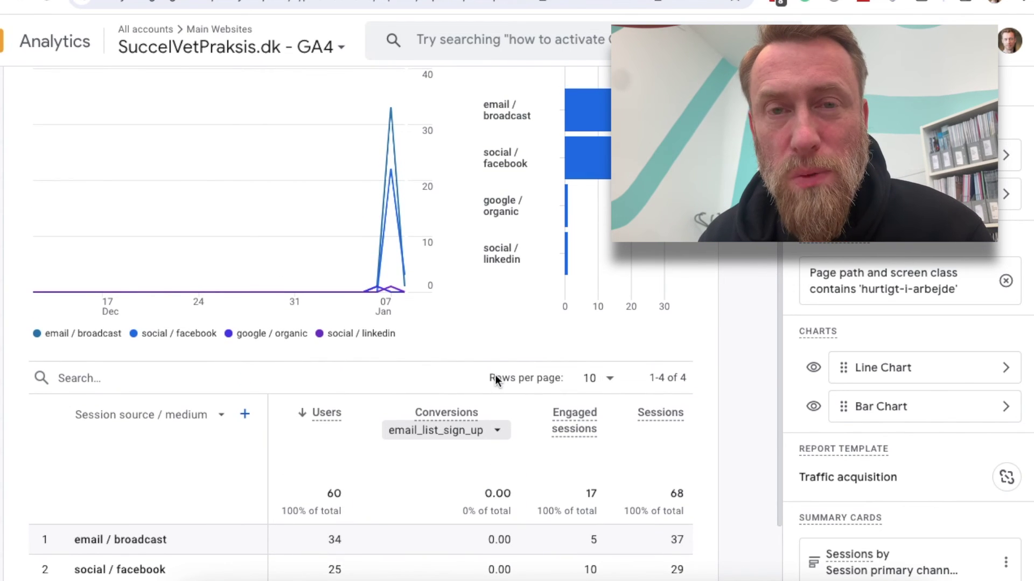
pyautogui.scroll(-2, 446, 422)
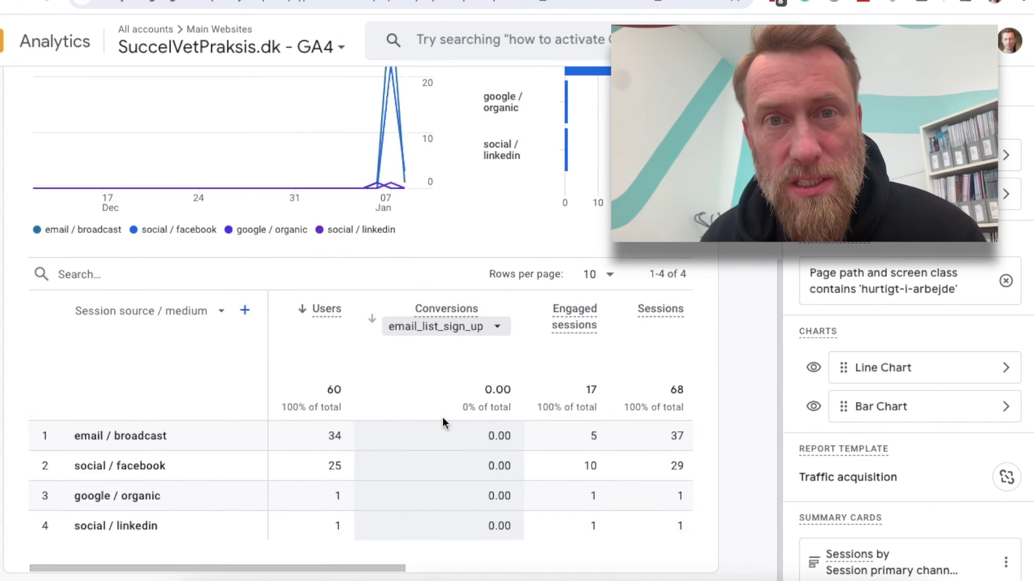